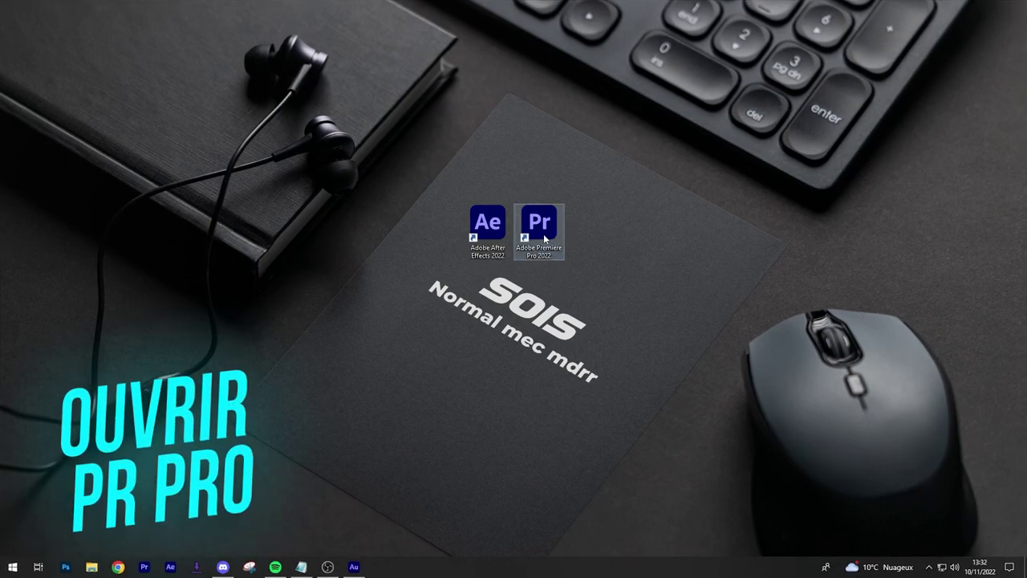
- Launch Premiere Pro and play the C1993.MP4 clip on the C1990 sequence
double_click(542, 229)
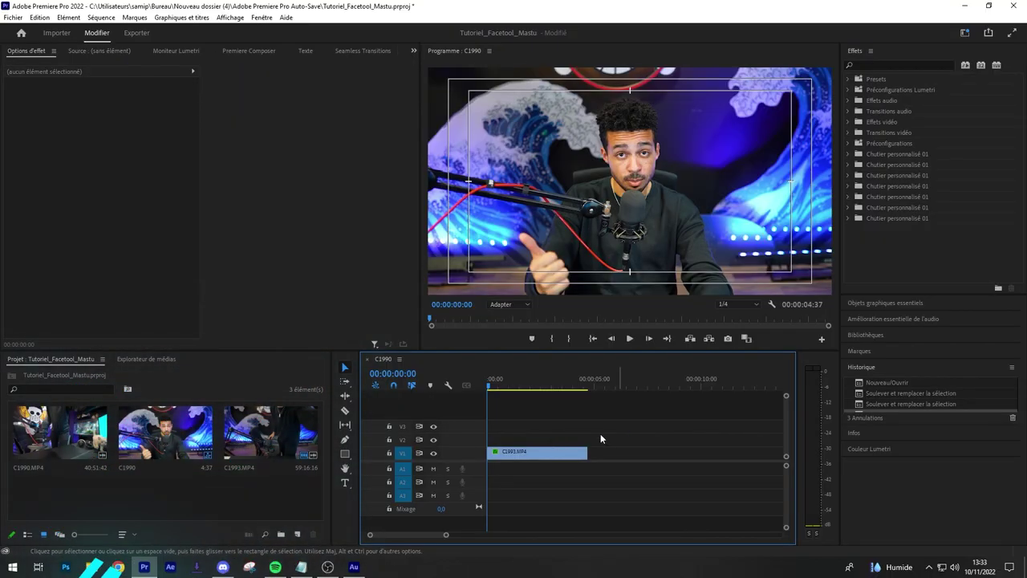
left_click(537, 454)
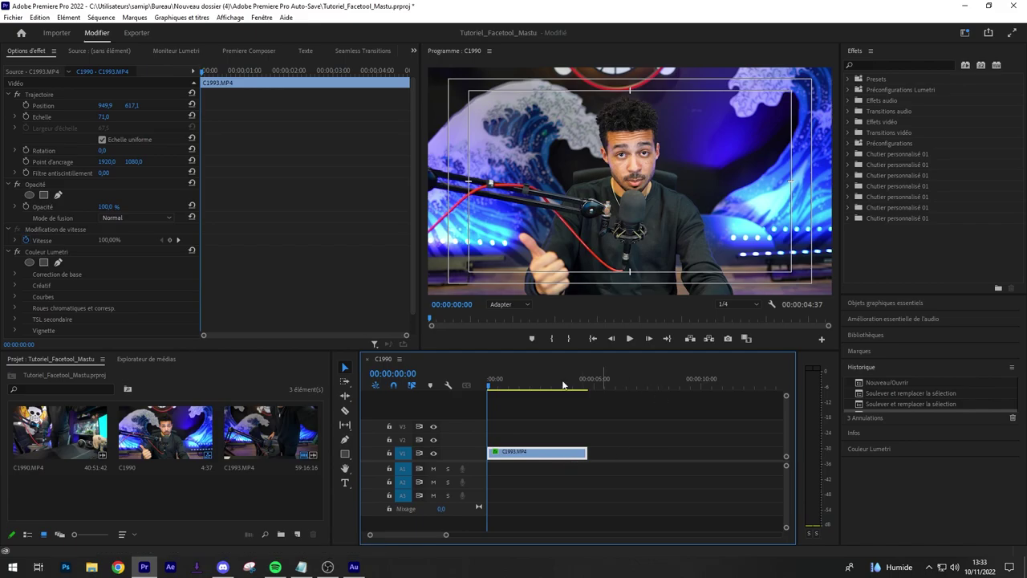
key("space")
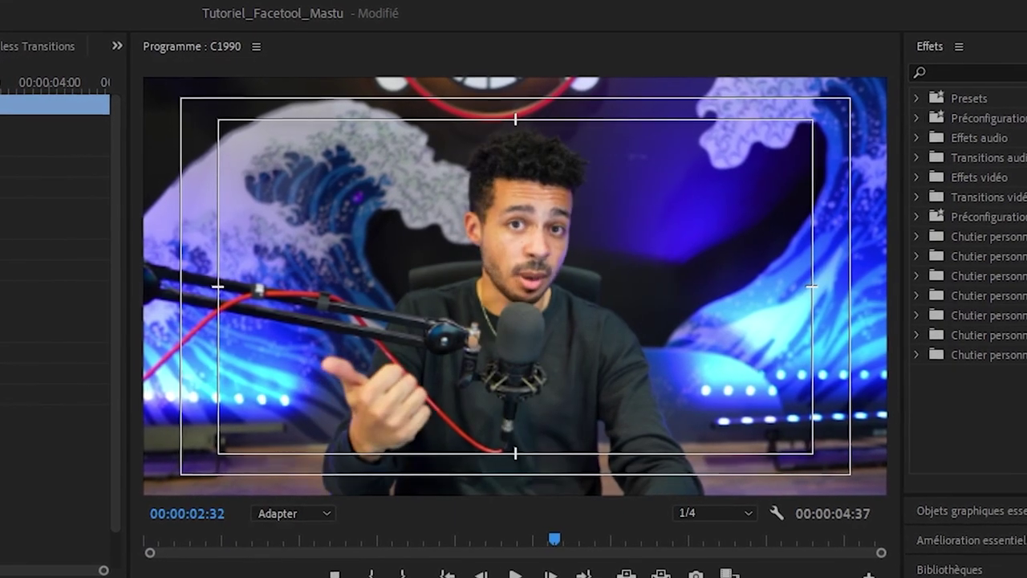
- Scrub through the clip, replay it from the start, then return to the beginning
left_click_drag(510, 394, 562, 393)
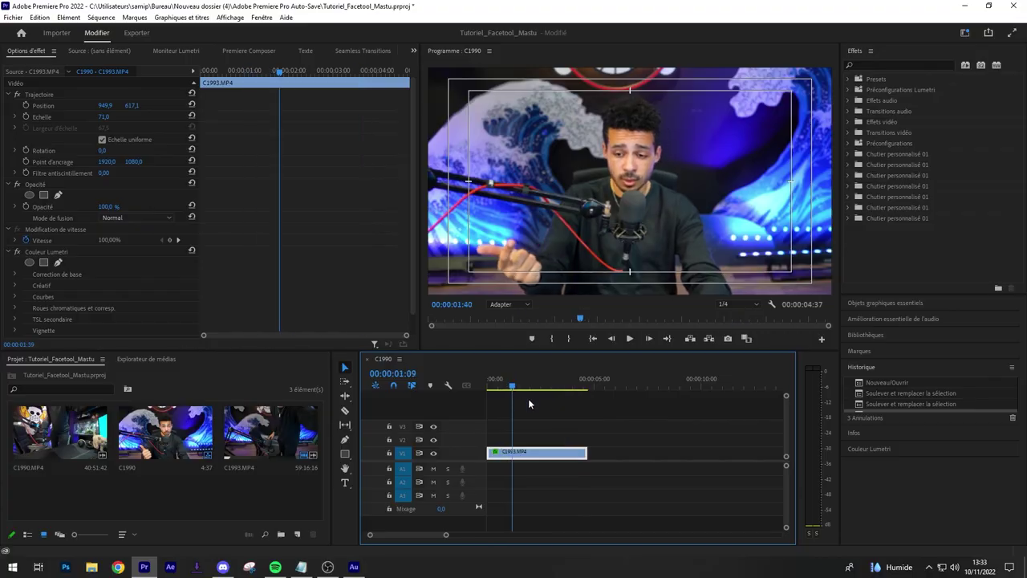
key("Home")
key("space")
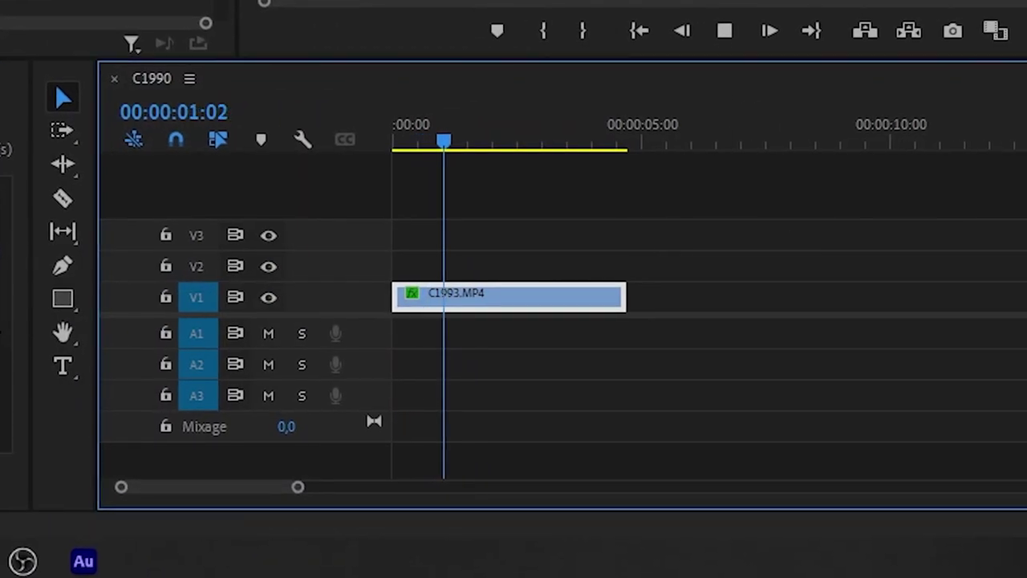
key("space")
key("Home")
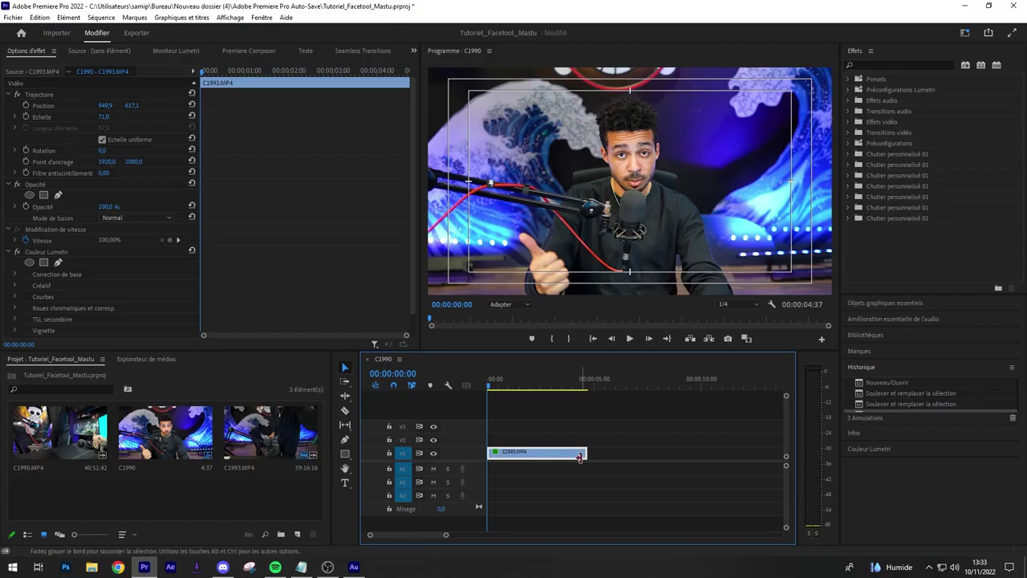
- Replace C1993.MP4 with a linked After Effects composition saved as Deformation Mastu.aep
right_click(546, 453)
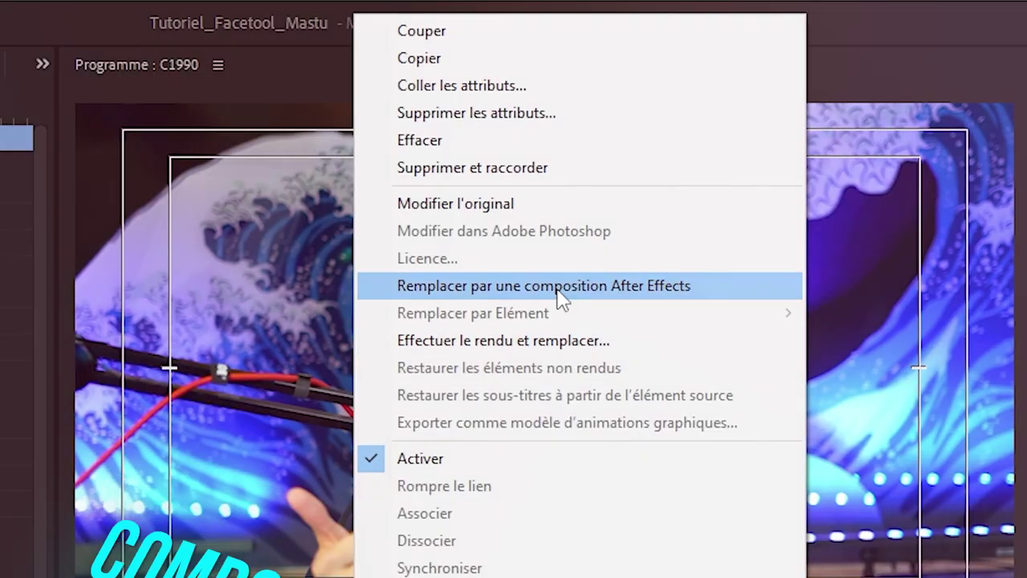
left_click(558, 294)
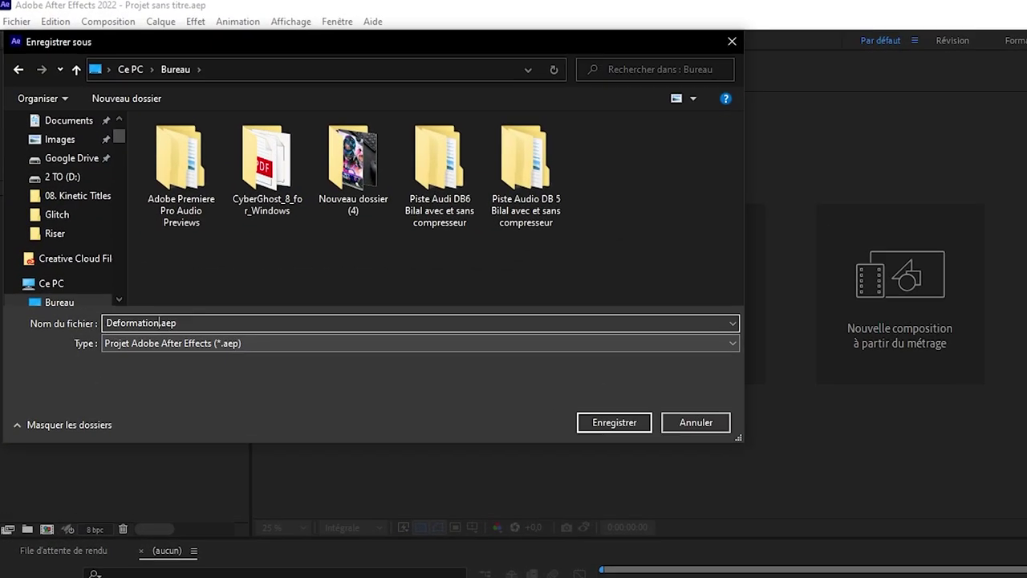
type("u")
key("Return")
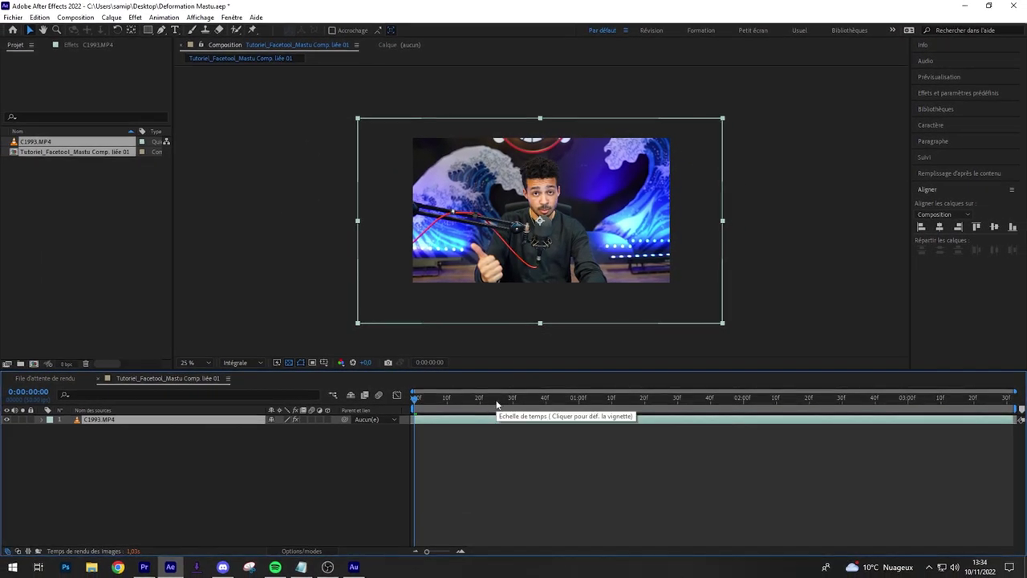
- Scrub the composition, zoom the viewer to 25% and back to 50%, and show the shape tools
left_click_drag(847, 403, 854, 403)
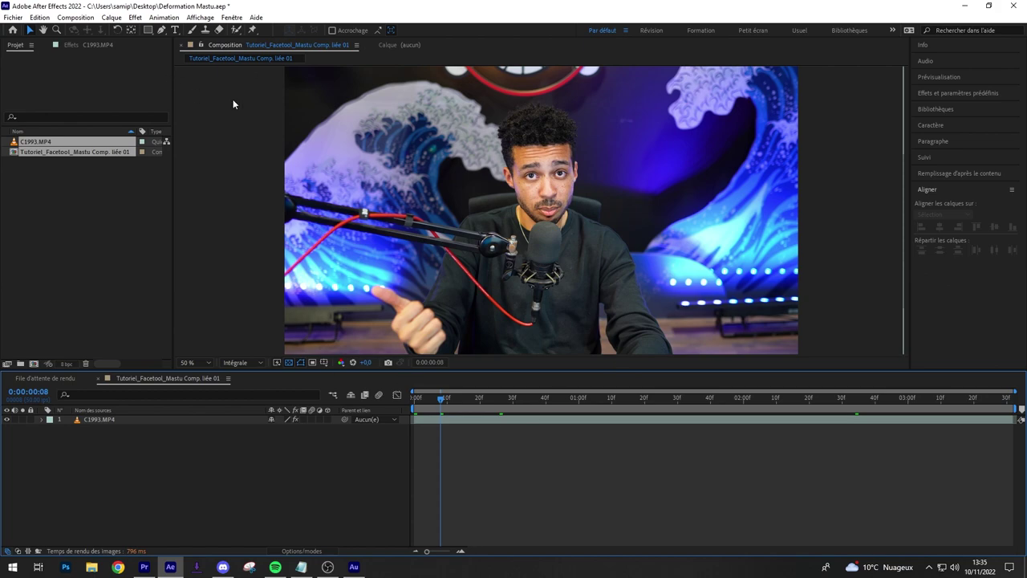
key("comma")
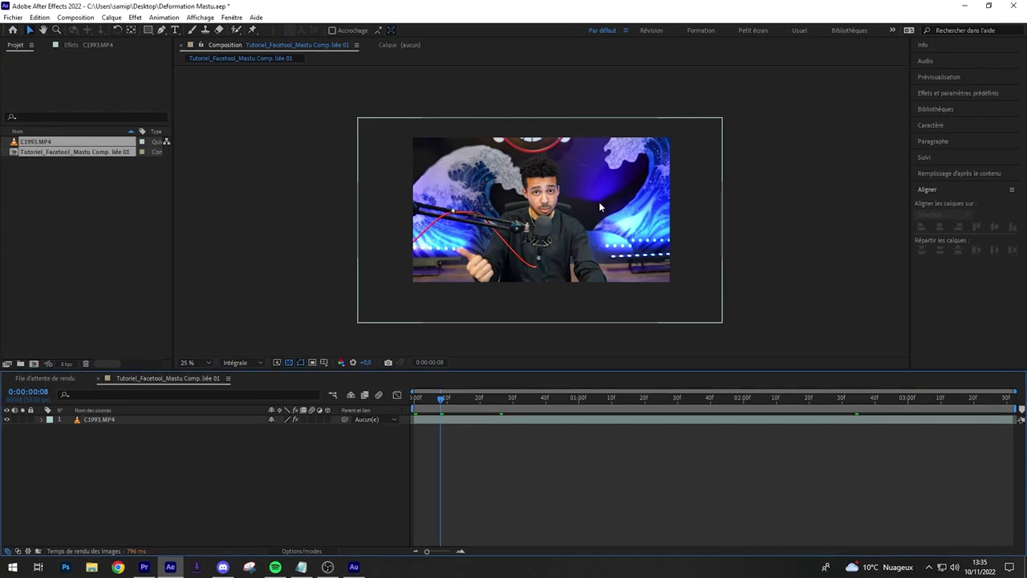
key("period")
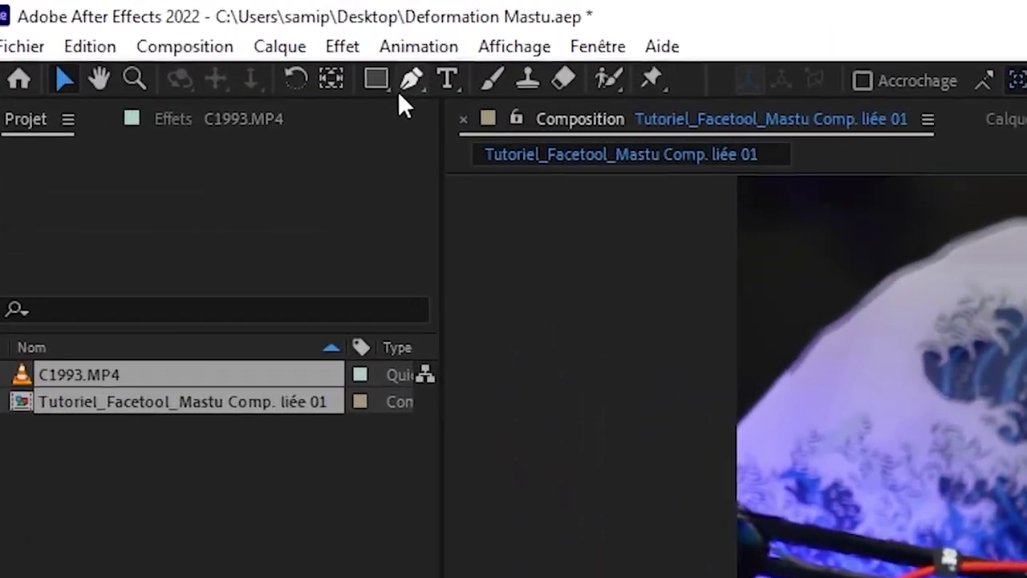
left_click(149, 32)
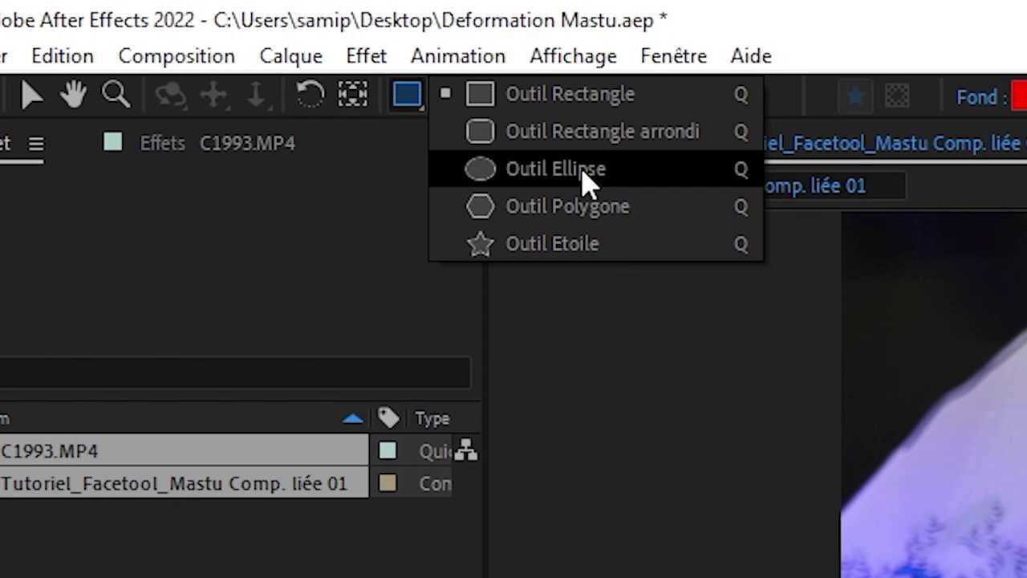
- Draw an elliptical mask around the face and tilt it slightly to fit
left_click(584, 180)
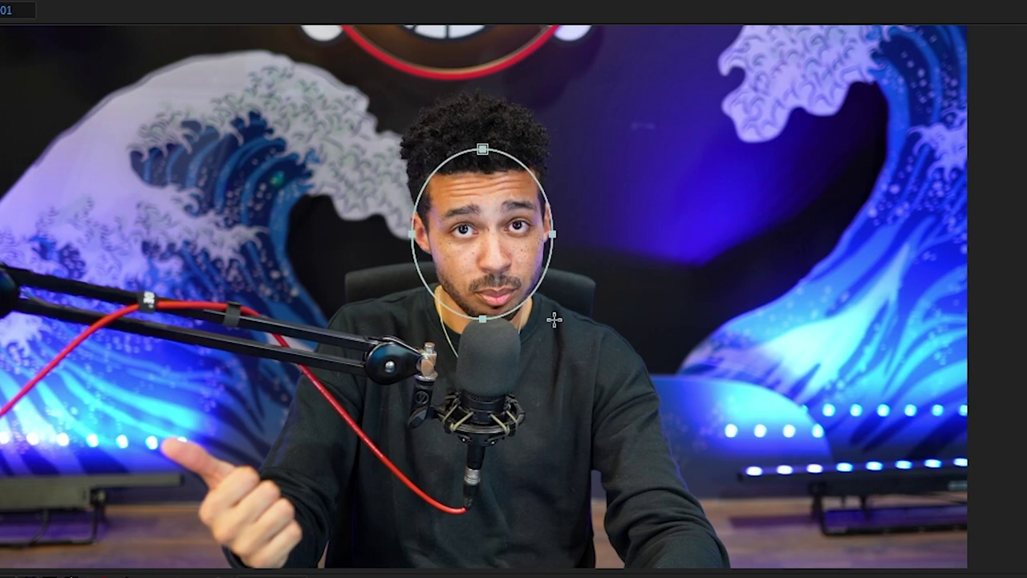
left_click_drag(569, 345, 570, 347)
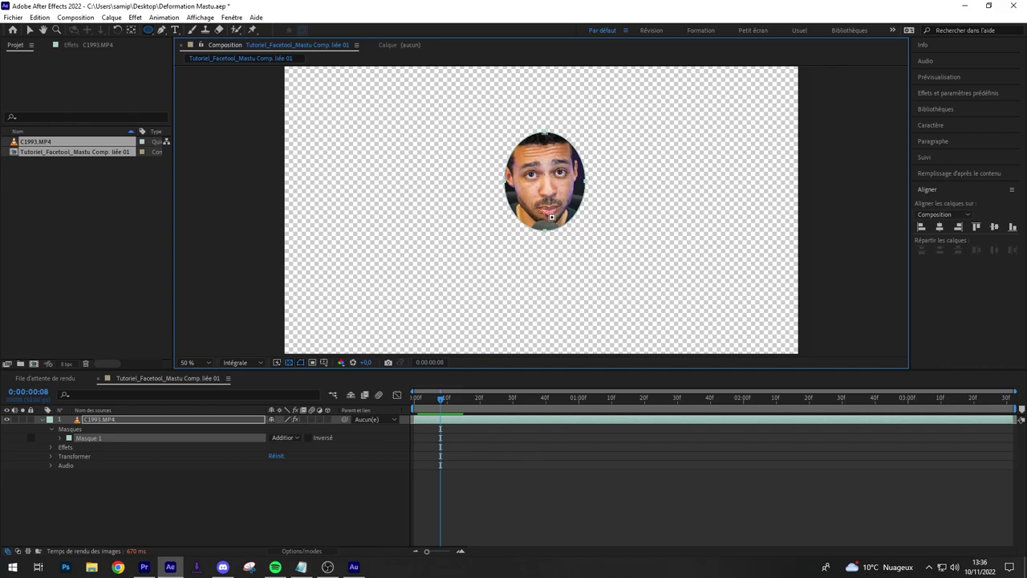
key("v")
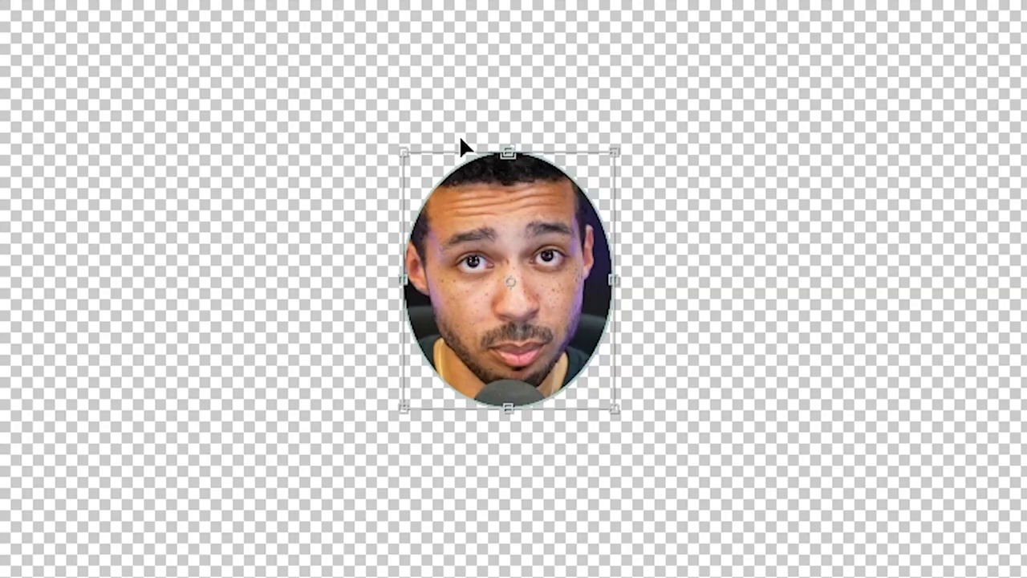
left_click_drag(459, 134, 454, 137)
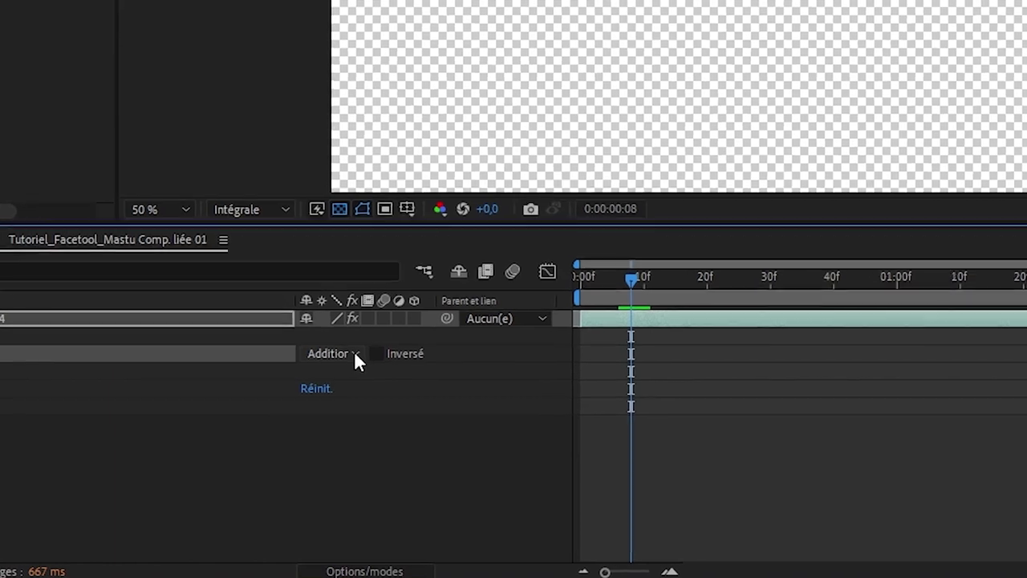
- Set Masque 1's mode to Aucun and select it for tracking
left_click(356, 355)
left_click(370, 346)
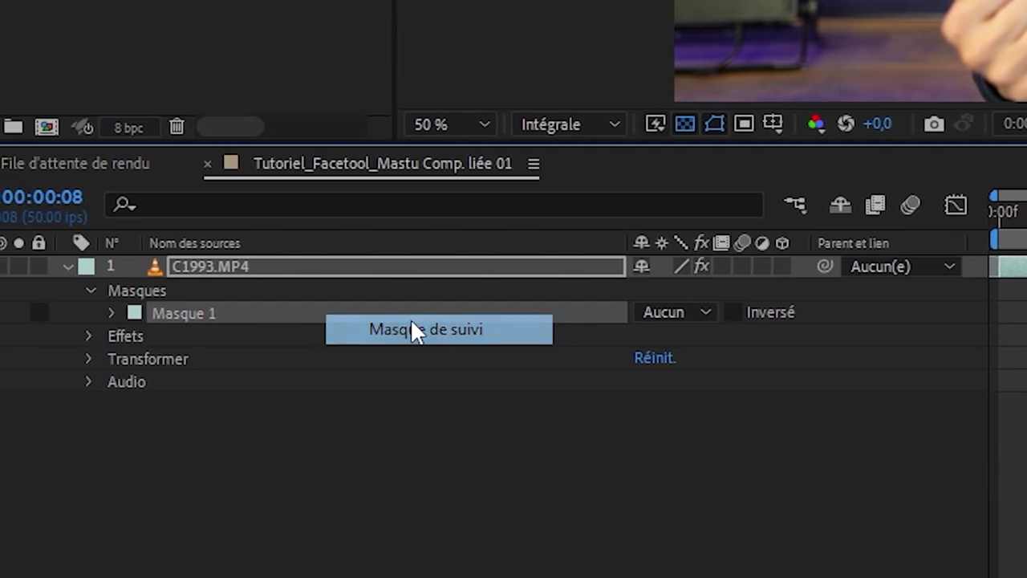
left_click(412, 321)
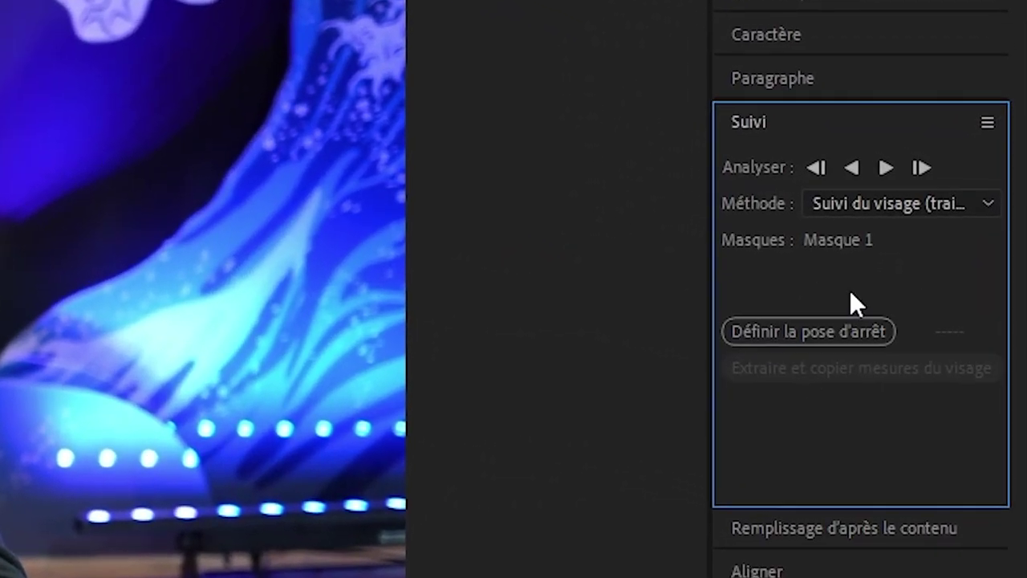
- Track the face with Face Tracking (Detailed Features) and set the rest pose
left_click(872, 203)
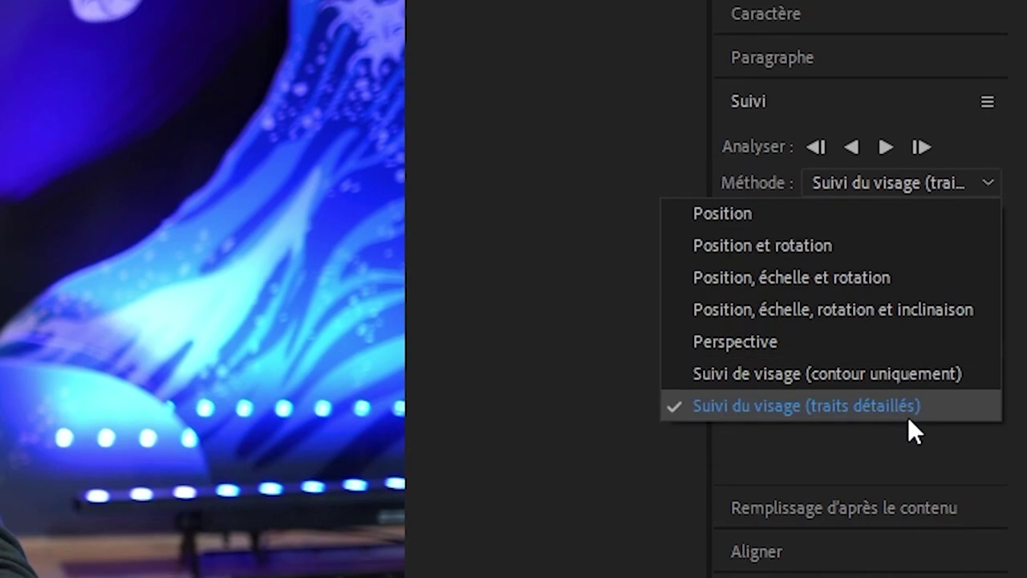
left_click(908, 411)
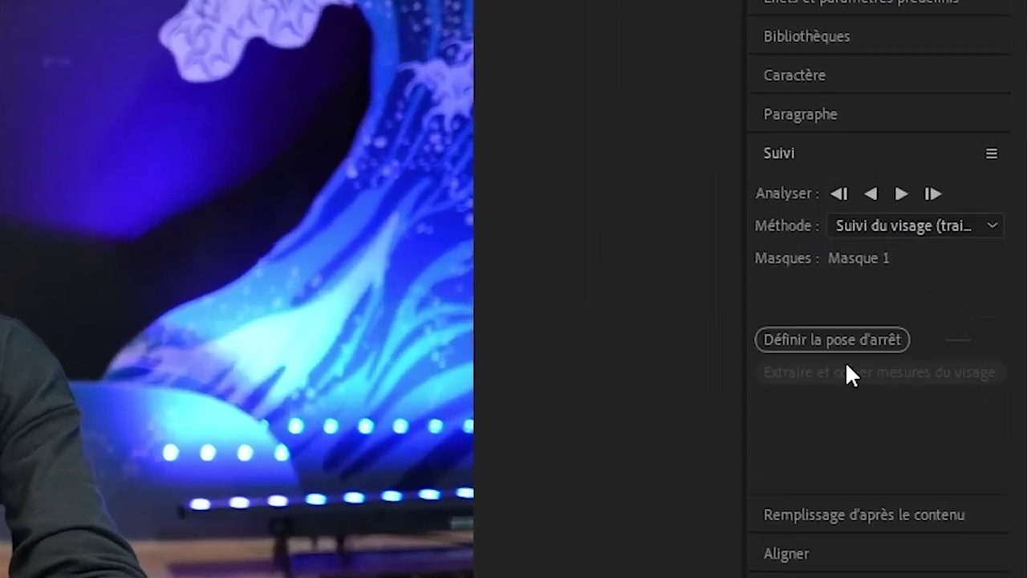
left_click(818, 369)
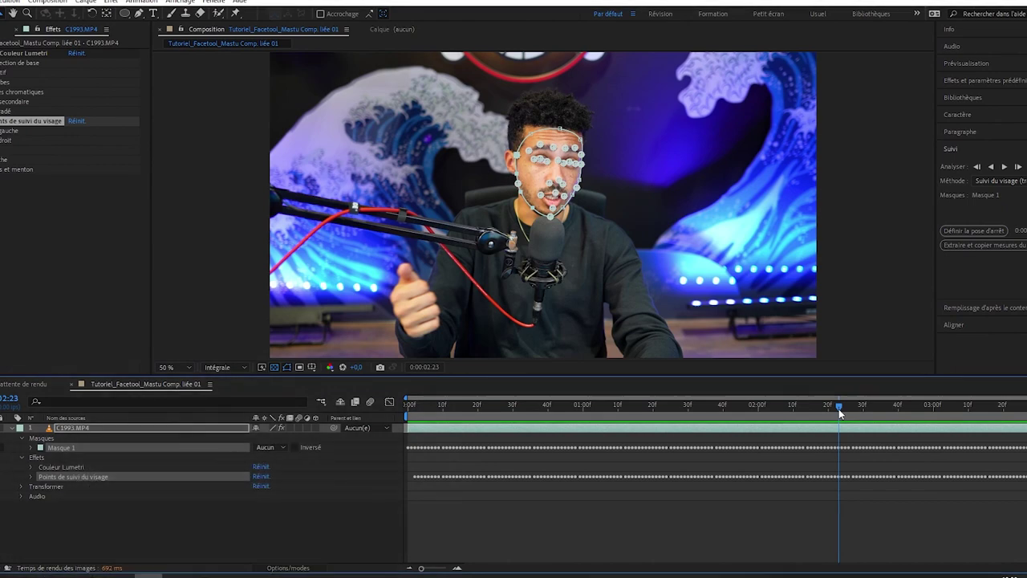
- Review the tracking, then extract and copy face measurements from Masque 1 onto C1993.MP4
left_click_drag(838, 408, 966, 407)
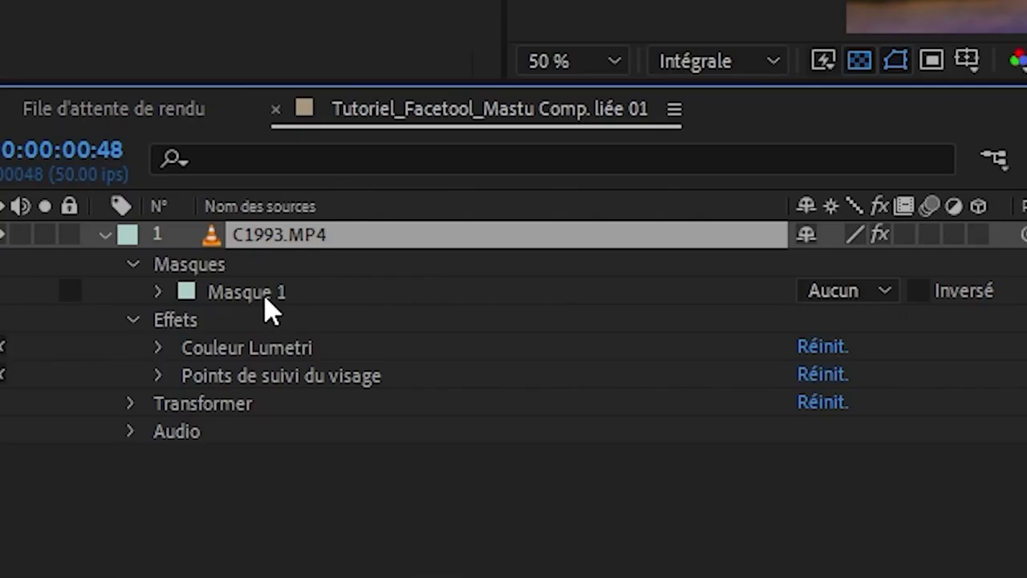
left_click(94, 439)
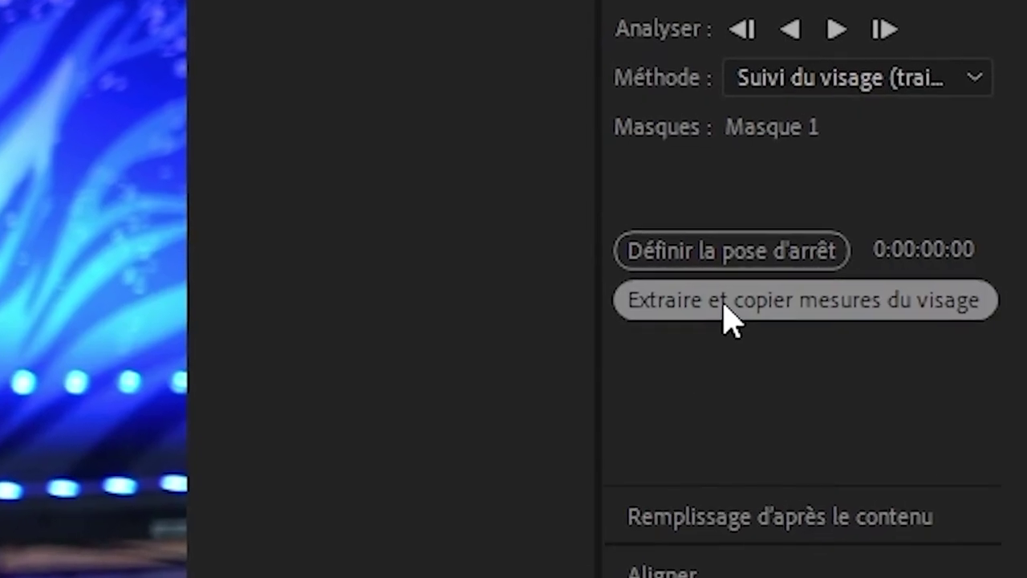
left_click(722, 302)
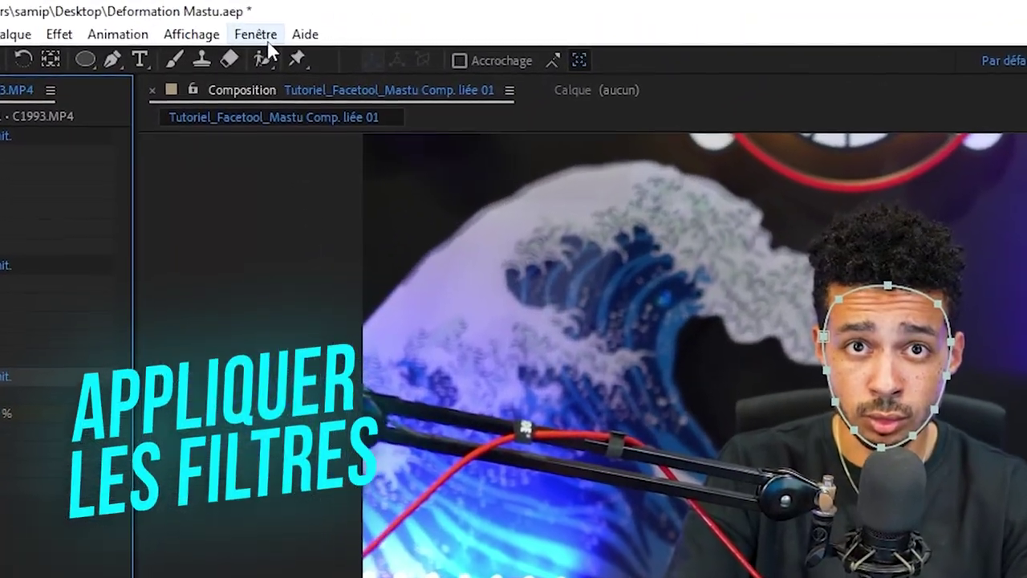
- Open Motion Bro from Window > Extensions and load the AE Face Tools Starter Pack
left_click(257, 36)
mouse_move(339, 168)
left_click(717, 161)
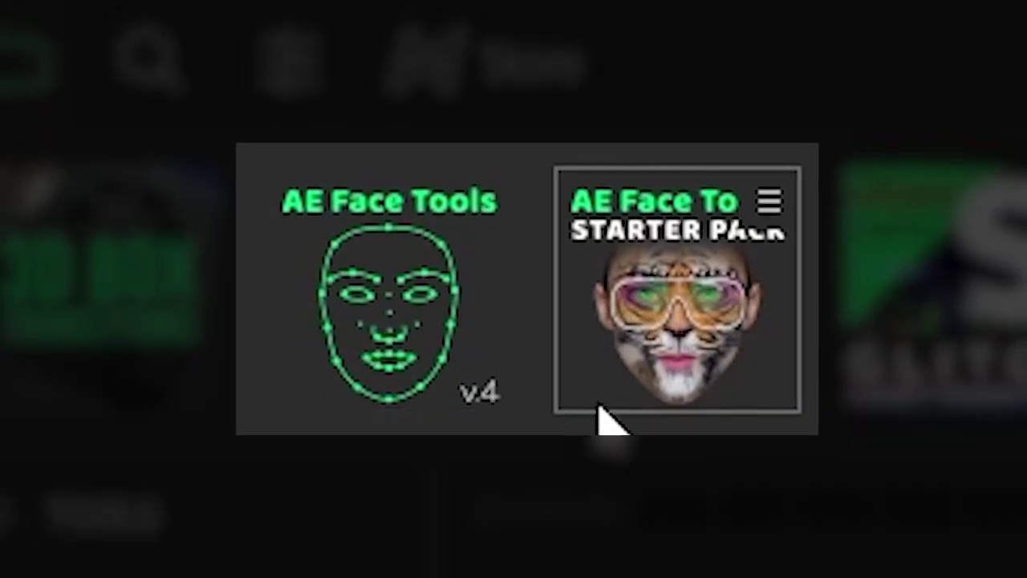
left_click(716, 401)
- Browse the Mouth, Nonsense, 3D Holders, Skin Defects and Staples categories, then scroll back to Transform
scroll(107, 242, "down", 3)
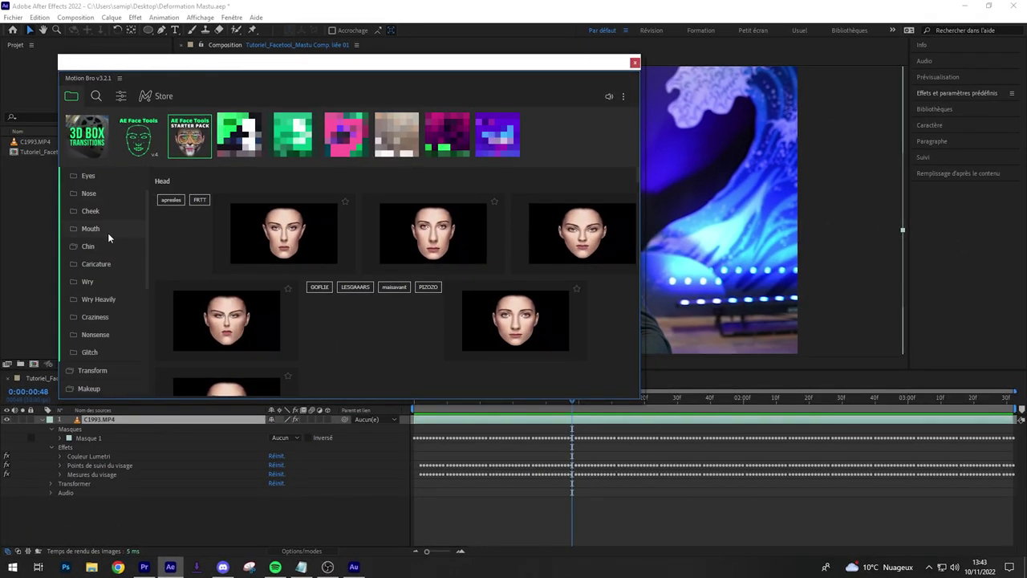
left_click(107, 232)
scroll(117, 238, "down", 3)
left_click(127, 245)
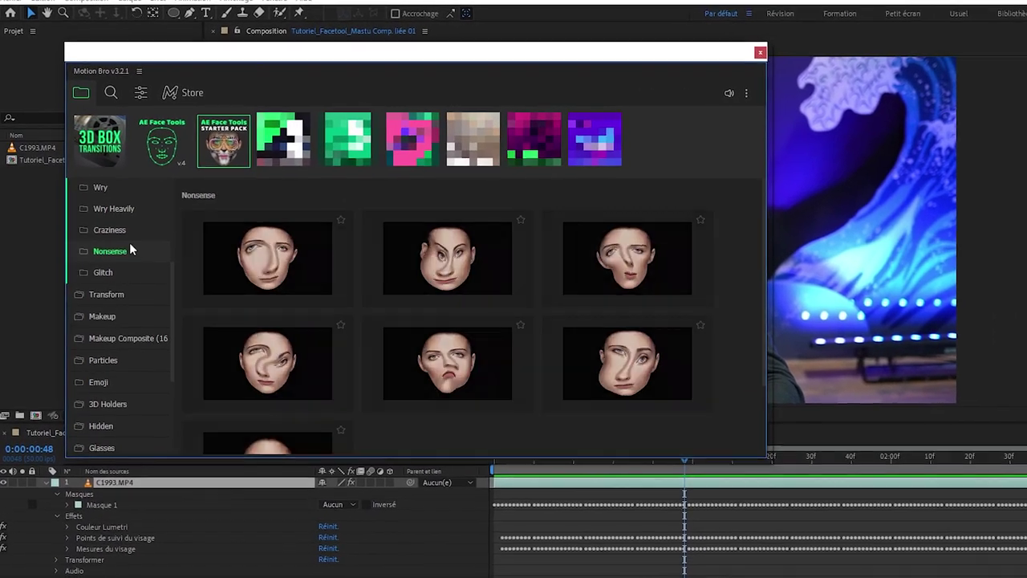
scroll(129, 242, "down", 3)
left_click(147, 281)
scroll(153, 223, "down", 3)
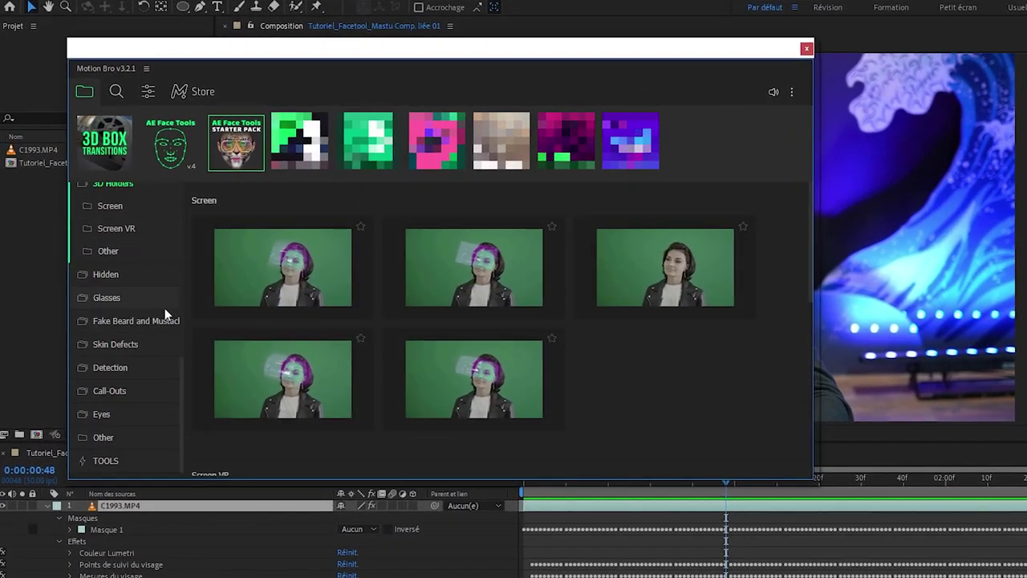
left_click(145, 334)
scroll(130, 286, "down", 3)
left_click(120, 339)
scroll(132, 422, "up", 5)
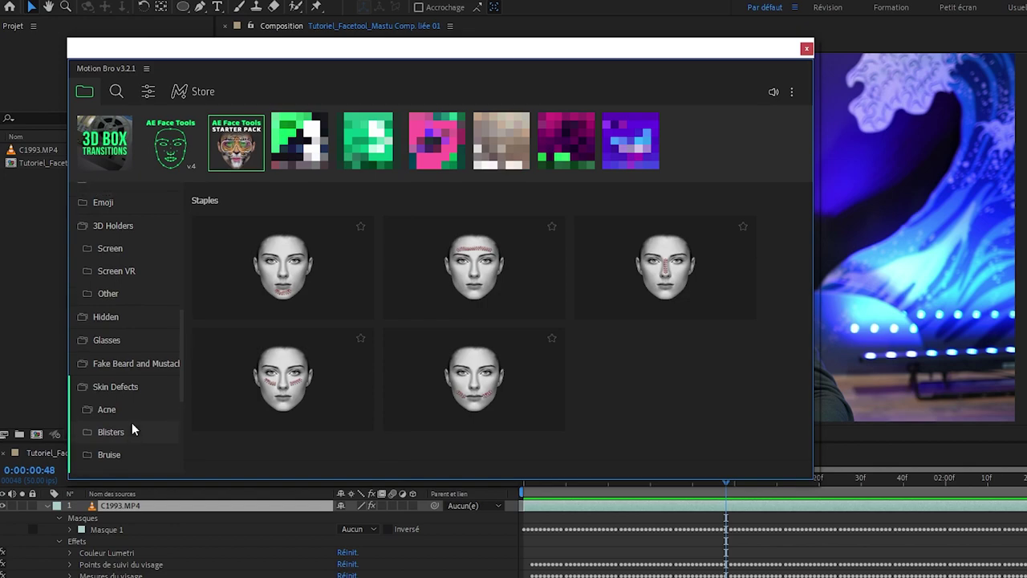
scroll(113, 337, "up", 3)
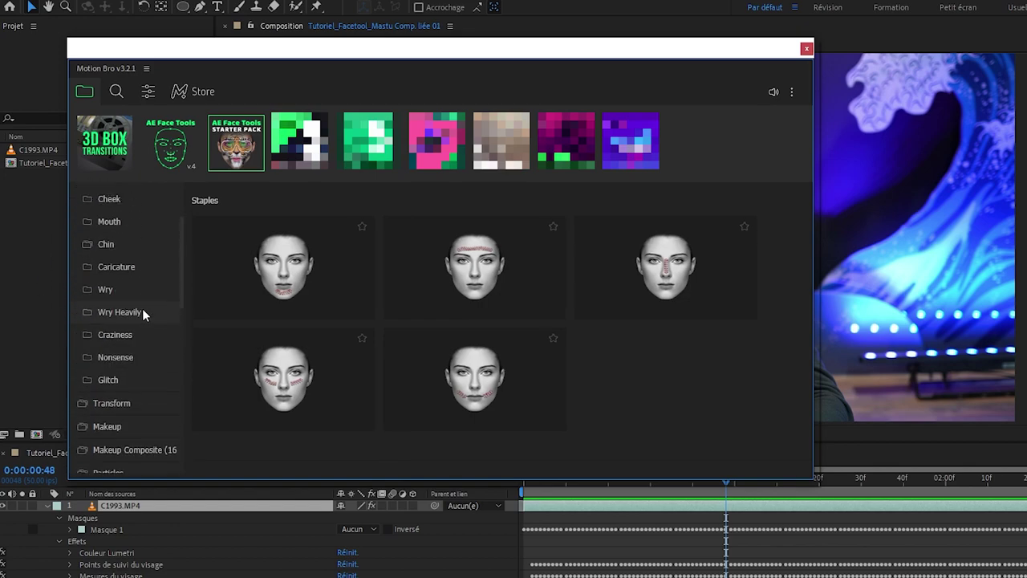
scroll(121, 301, "up", 1)
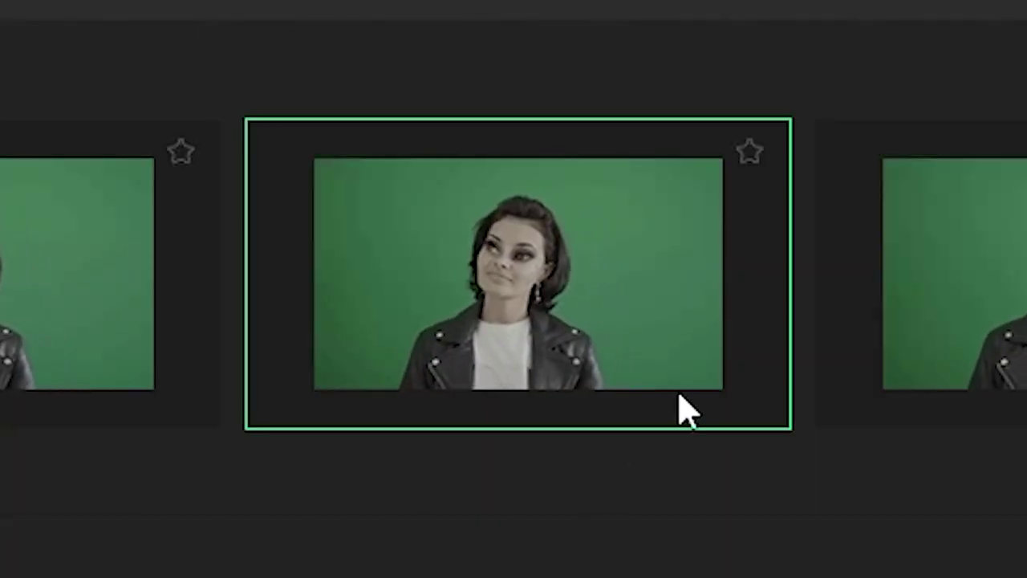
mouse_move(507, 392)
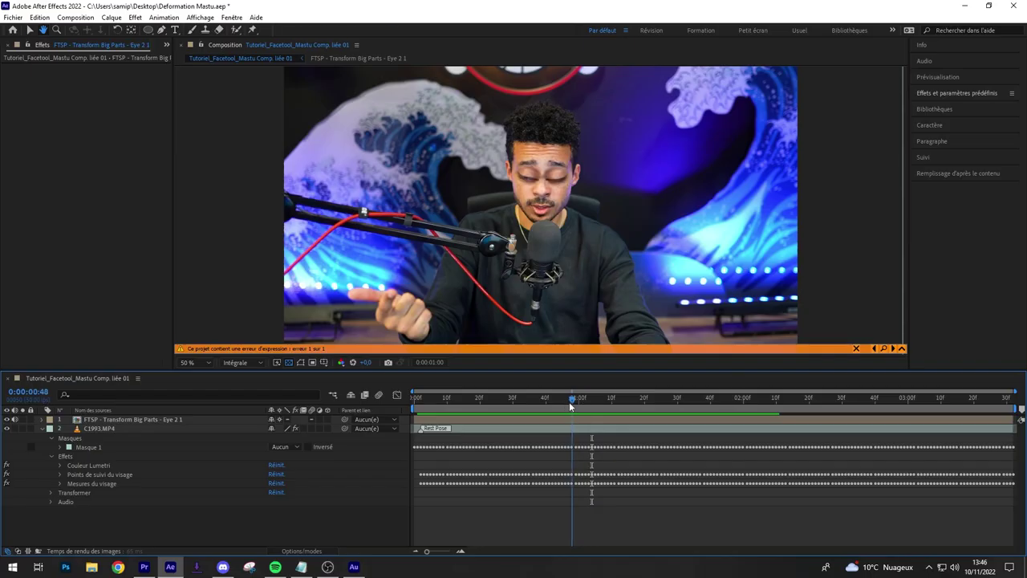
- Select Masque 1, apply the Distortion Chin Bigger preset, and preview the result at frame 45
left_click_drag(569, 401, 557, 401)
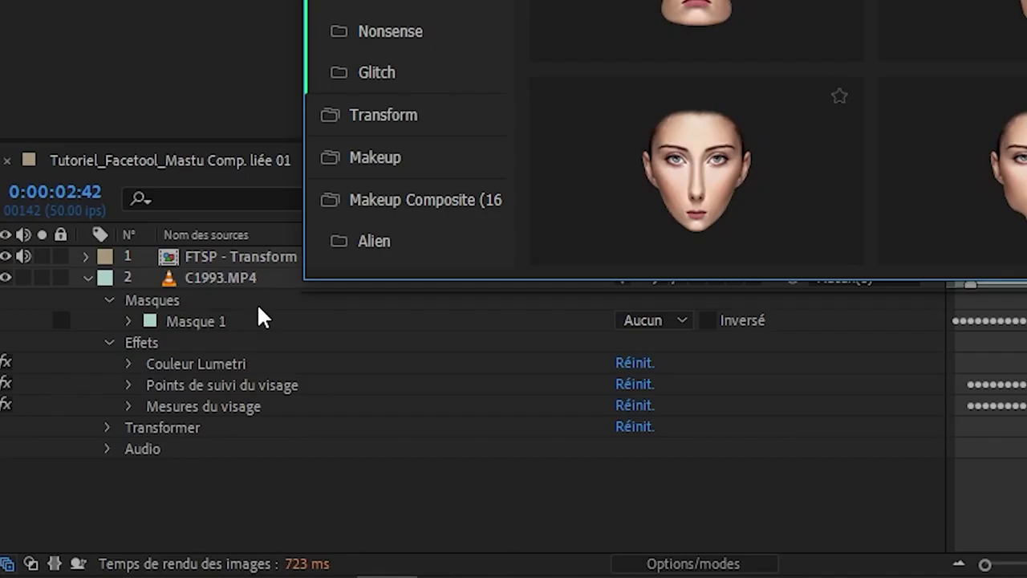
left_click(191, 324)
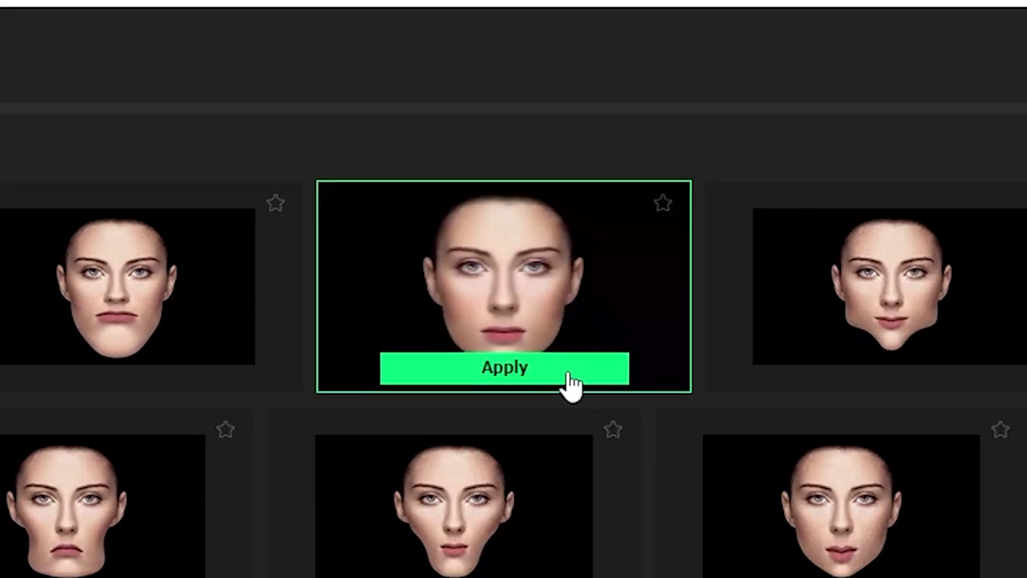
left_click(577, 395)
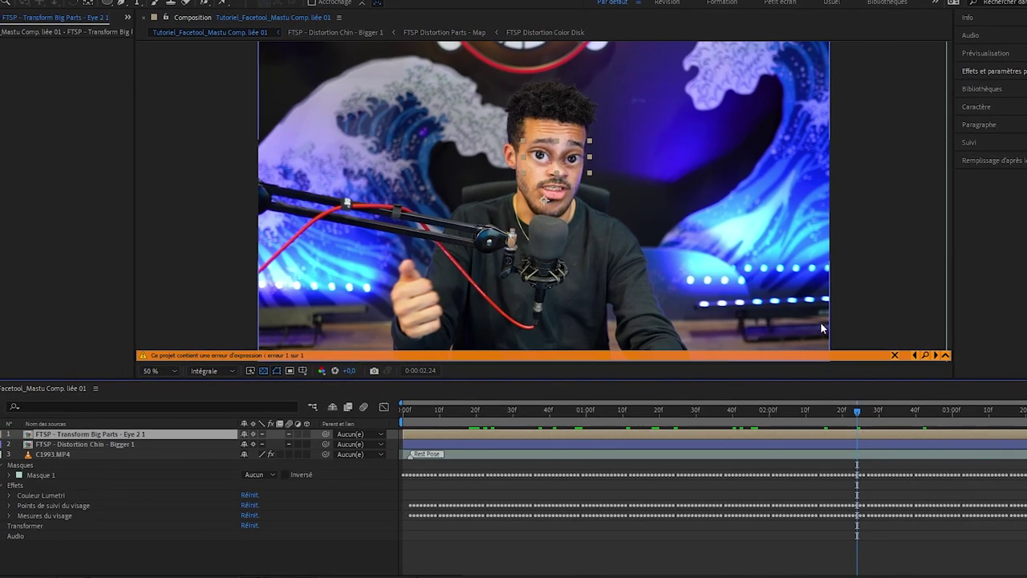
left_click(568, 415)
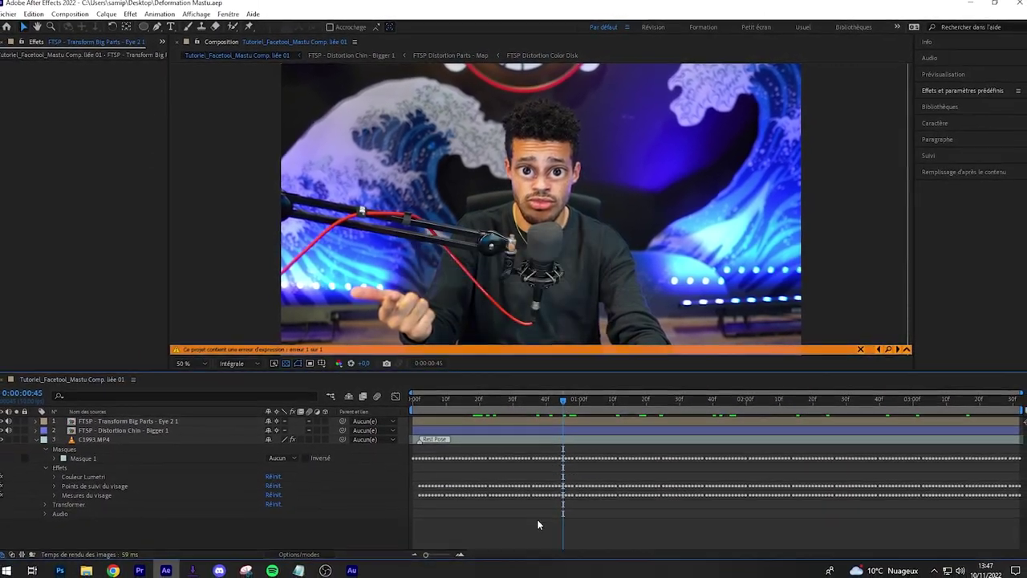
key("alt+Tab")
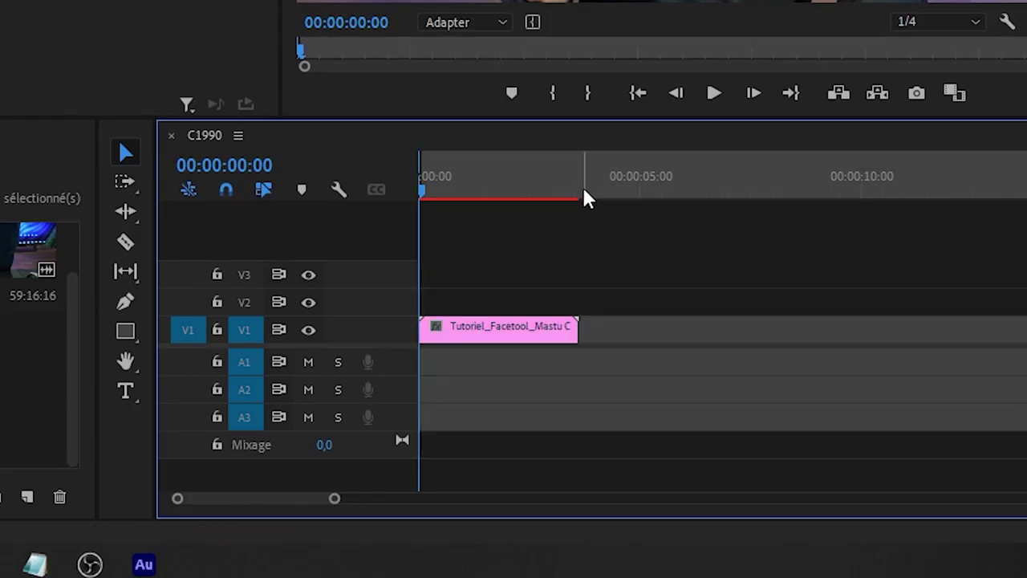
- Scrub to 00:00:01:15 and render the C1990 preview showing the enlarged face
left_click_drag(571, 387, 542, 388)
left_click(570, 430)
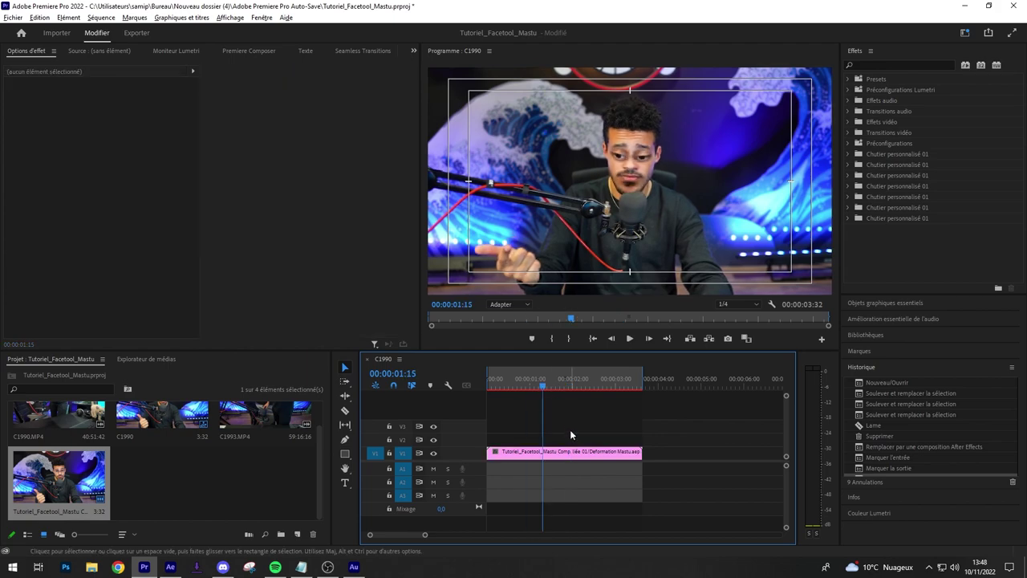
key("Return")
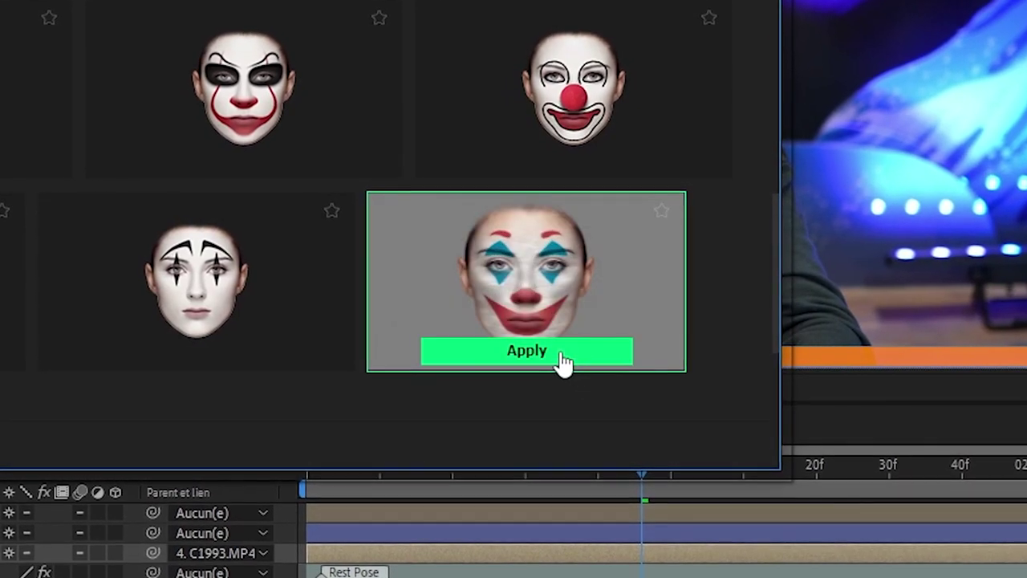
- Apply the Joker clown makeup preset from Motion Bro's Makeup category
left_click(561, 357)
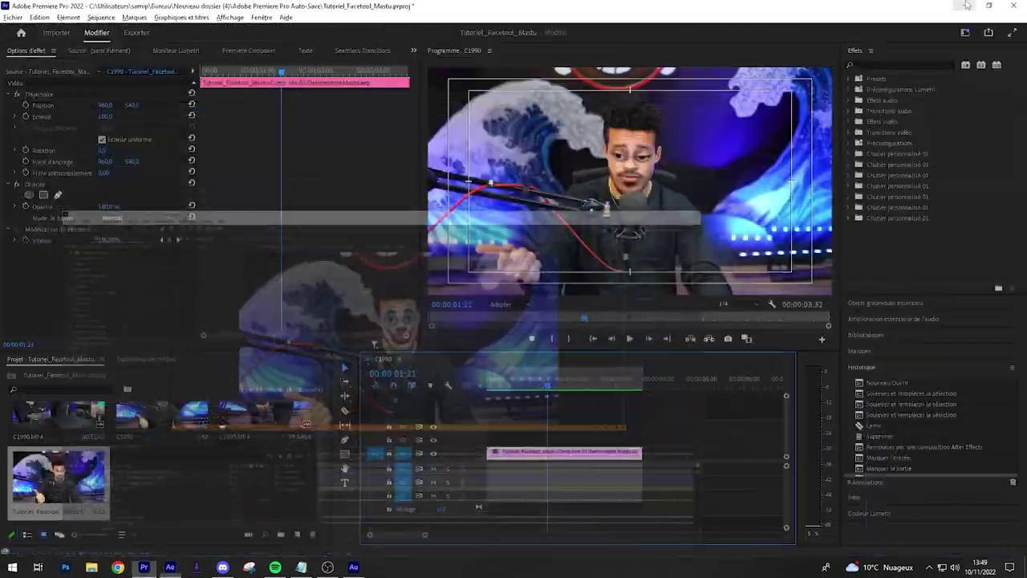